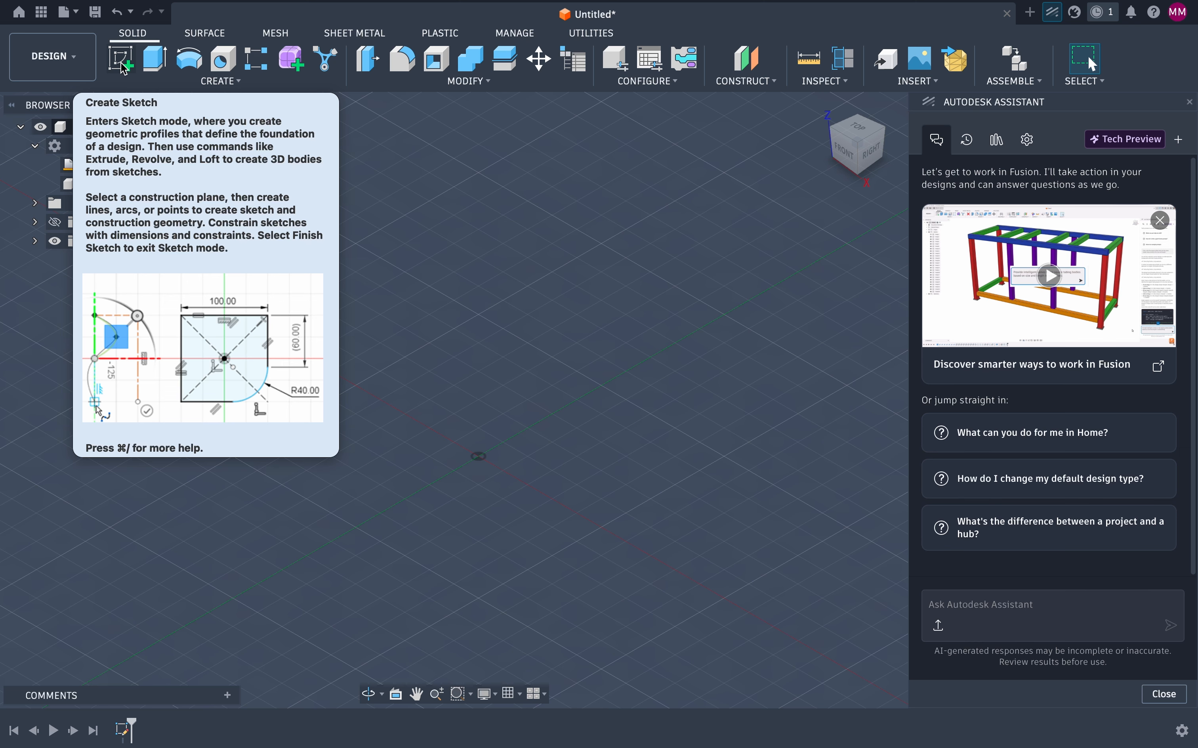
Create a sketch on the horizontal XY plane and draw a rectangle about 41 by 39 mm with one corner at the origin
{"action": "left_click", "coordinate": [124, 68]}
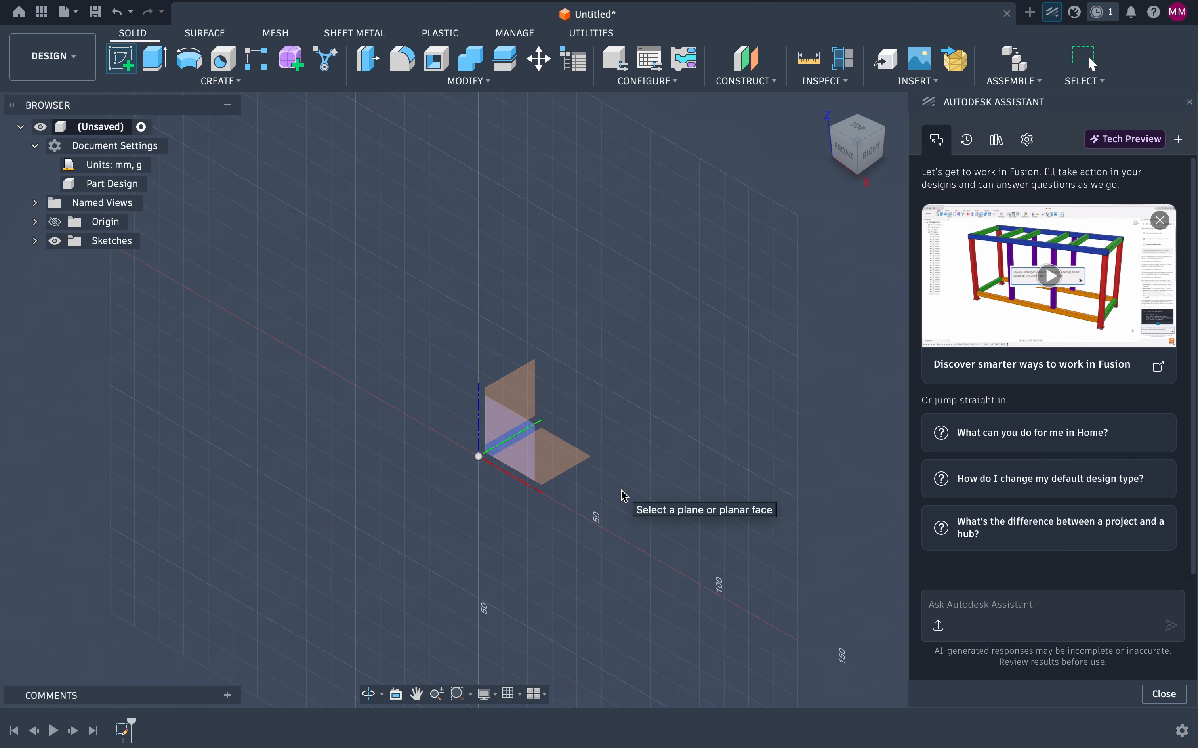
{"action": "left_click", "coordinate": [555, 465]}
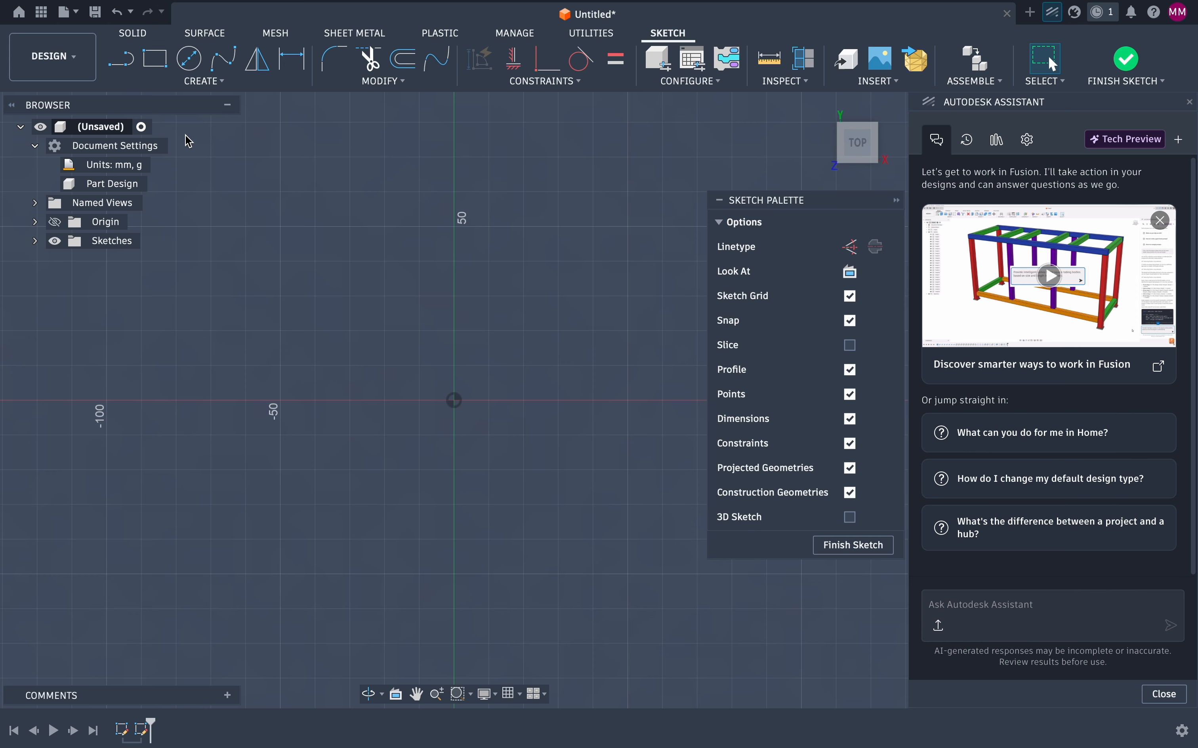
{"action": "left_click", "coordinate": [156, 63]}
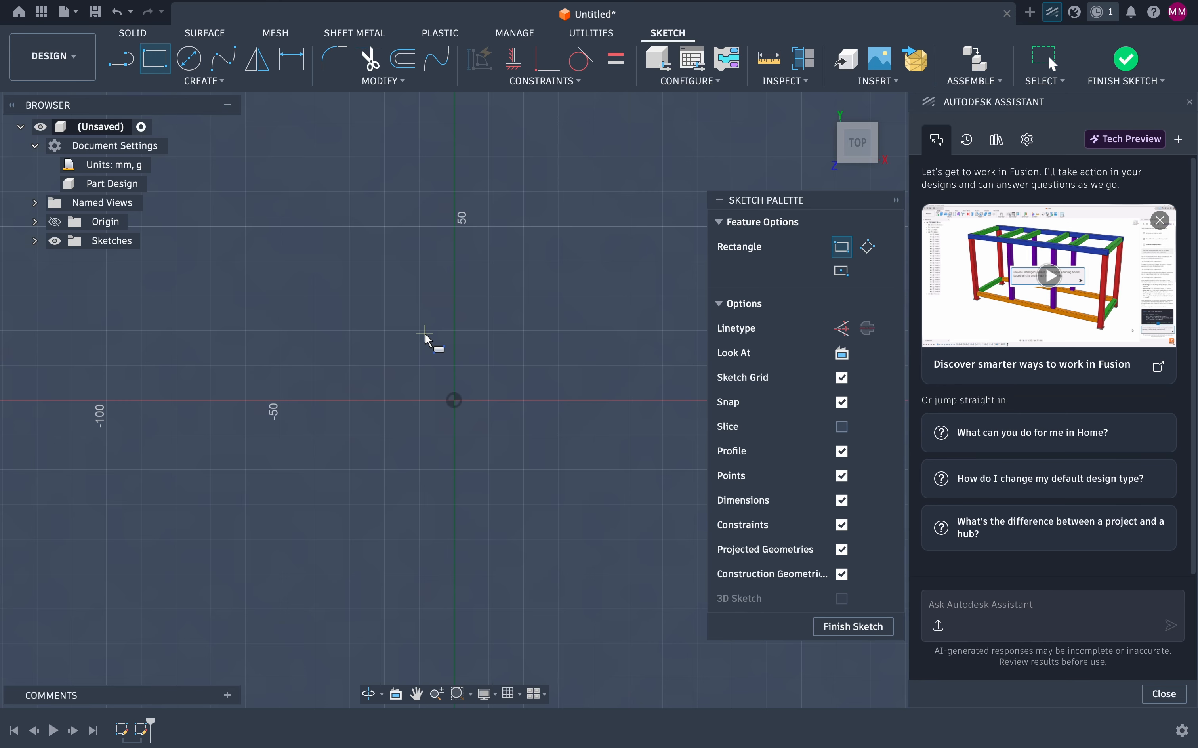
{"action": "left_click", "coordinate": [454, 401]}
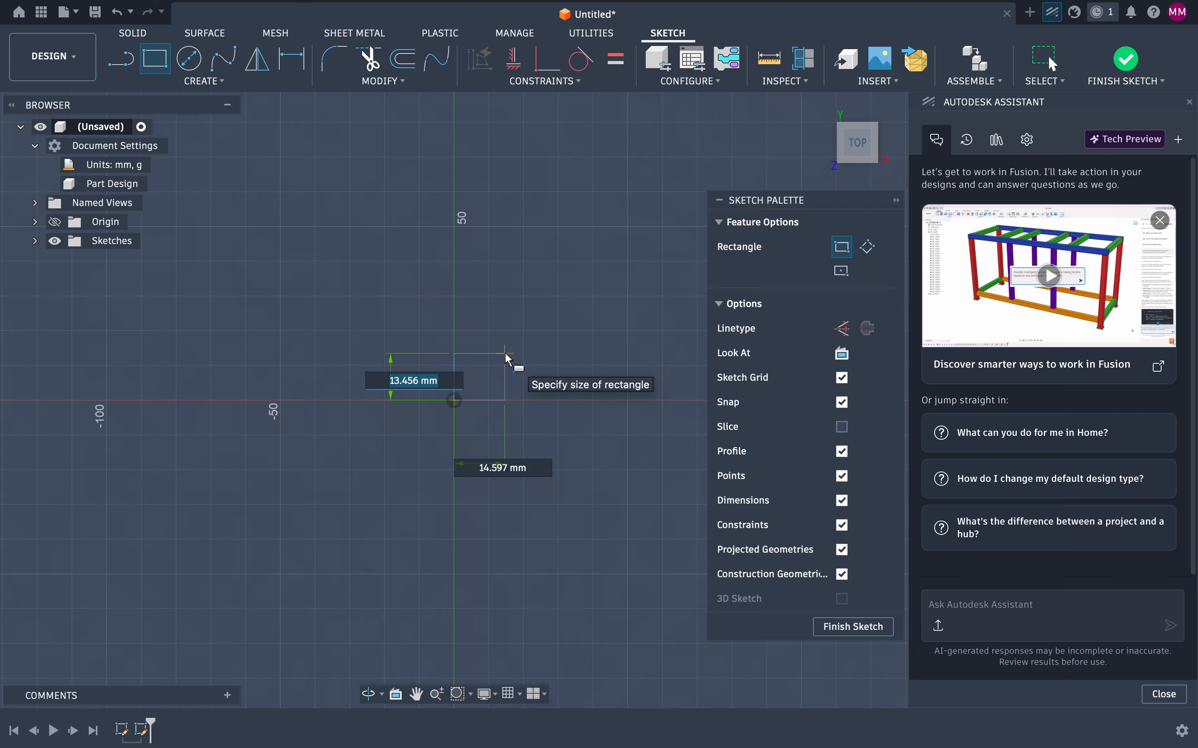
{"action": "left_click", "coordinate": [597, 266]}
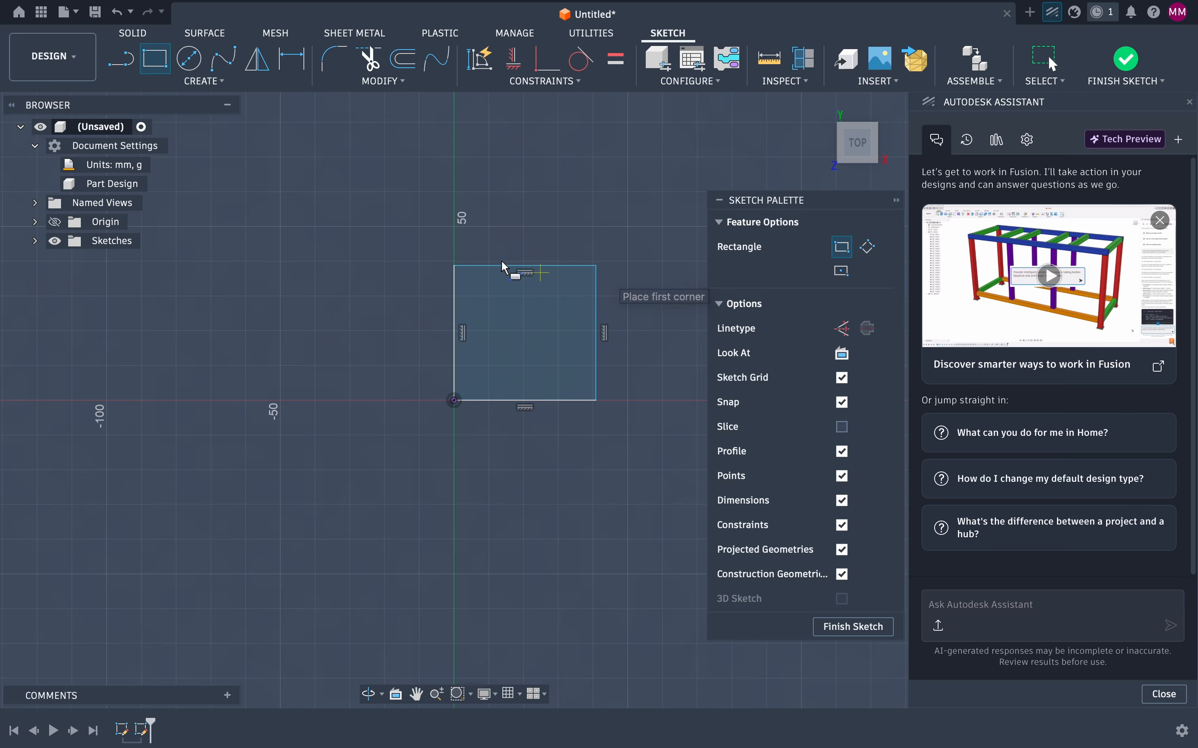
{"action": "key", "text": "Escape"}
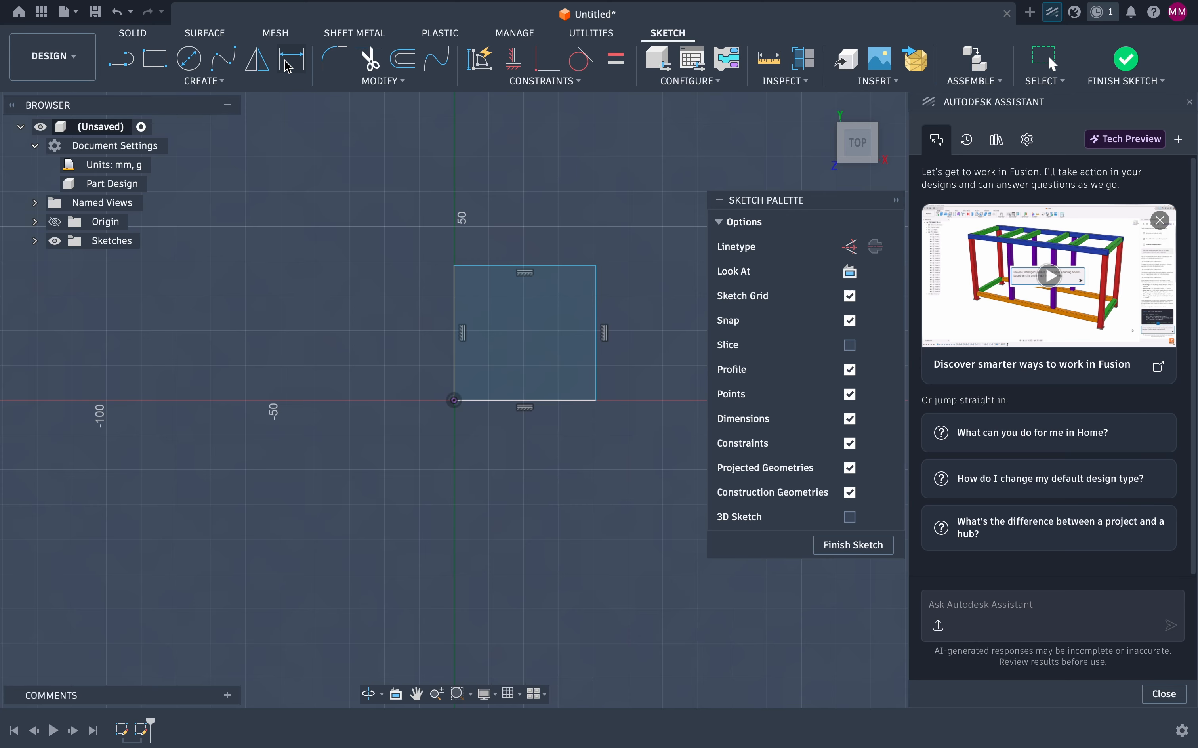
Dimension the rectangle's left vertical edge to 30 mm
{"action": "left_click", "coordinate": [287, 64]}
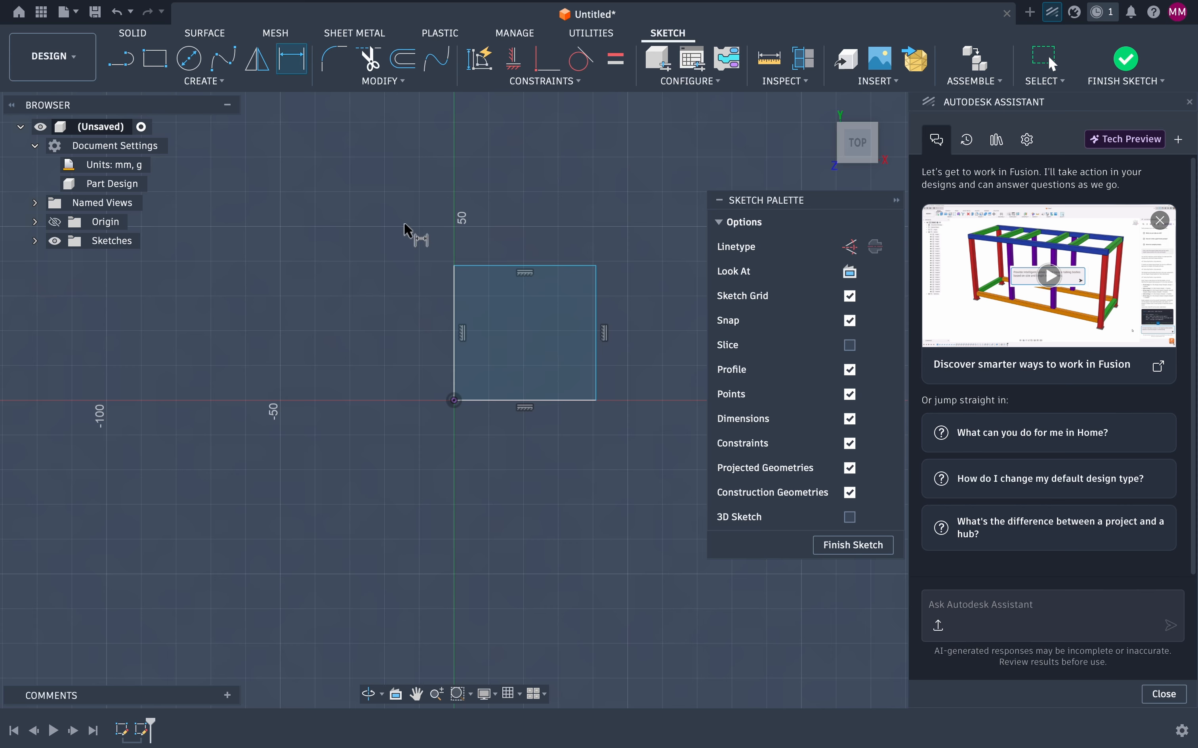
{"action": "left_click", "coordinate": [453, 306]}
{"action": "left_click", "coordinate": [384, 325]}
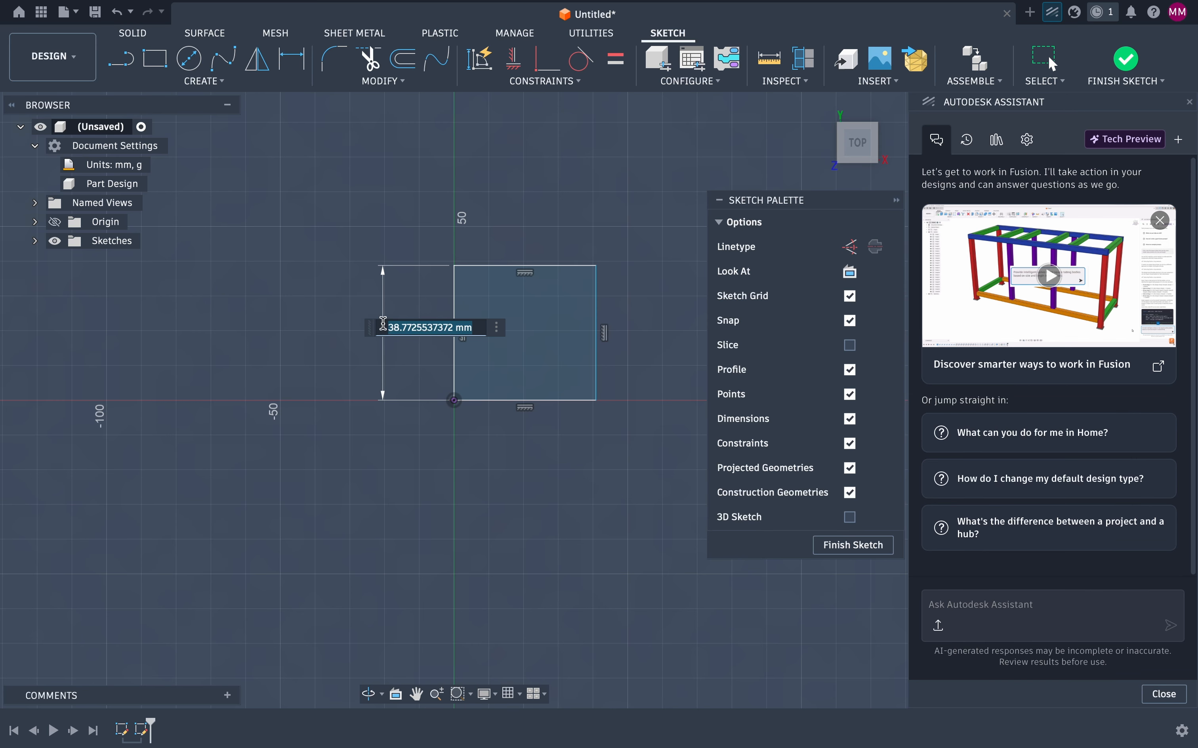
{"action": "type", "text": "30"}
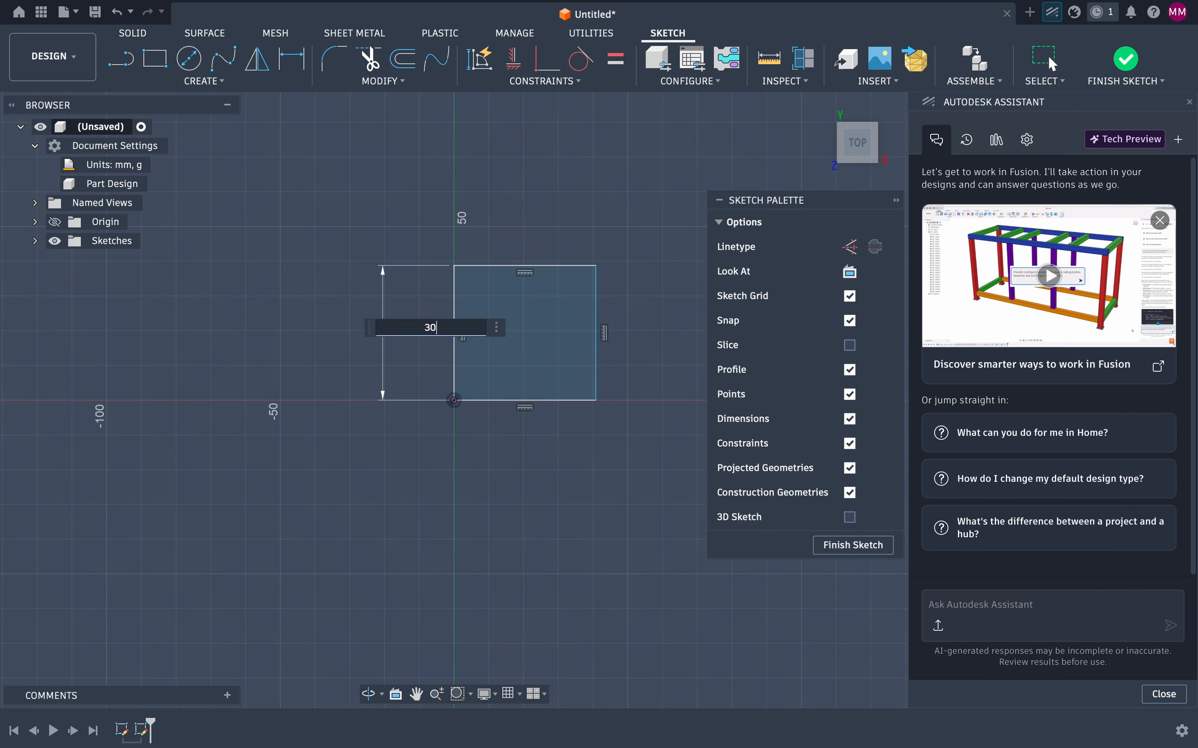
{"action": "key", "text": "Return"}
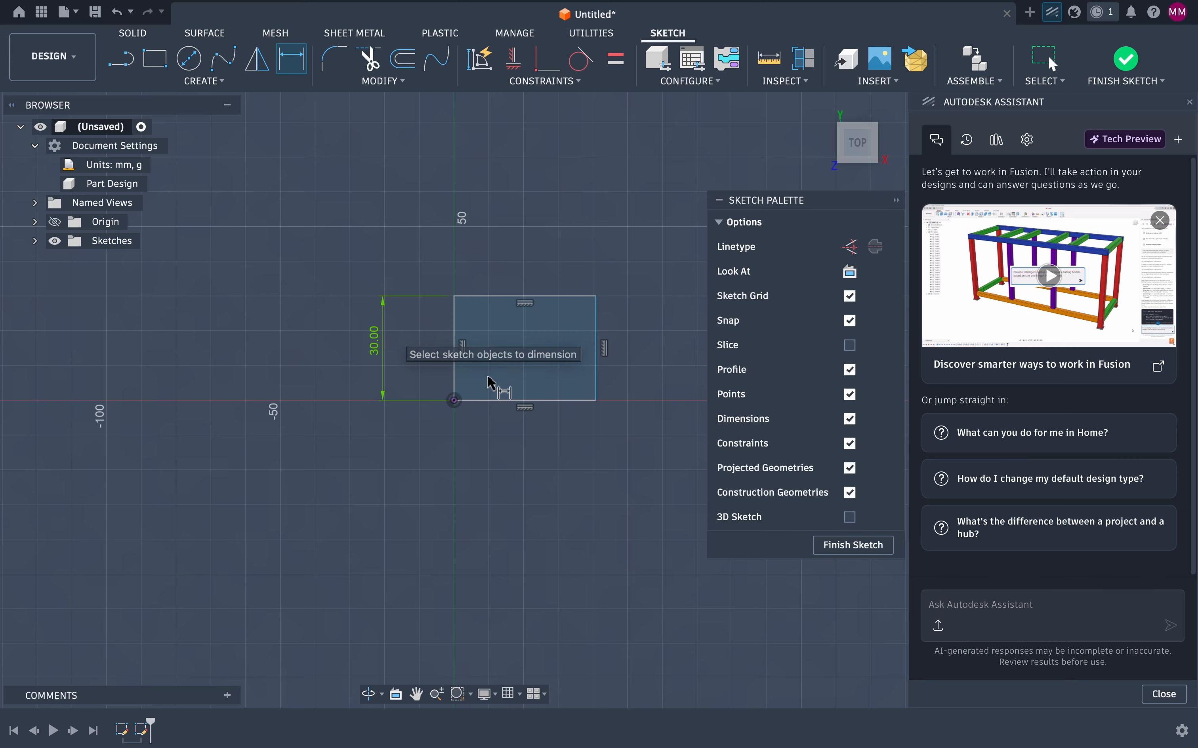
Dimension the rectangle's bottom edge to 30 mm
{"action": "left_click", "coordinate": [501, 400]}
{"action": "left_click", "coordinate": [531, 479]}
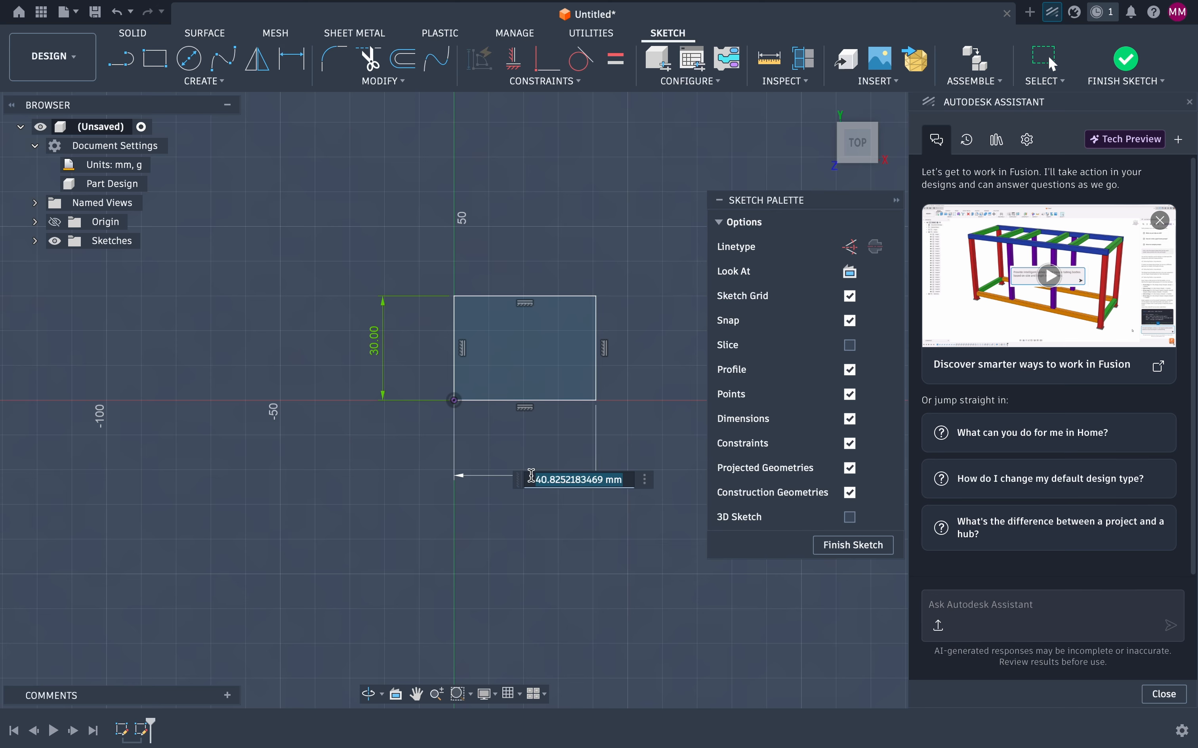
{"action": "type", "text": "30"}
{"action": "key", "text": "Return"}
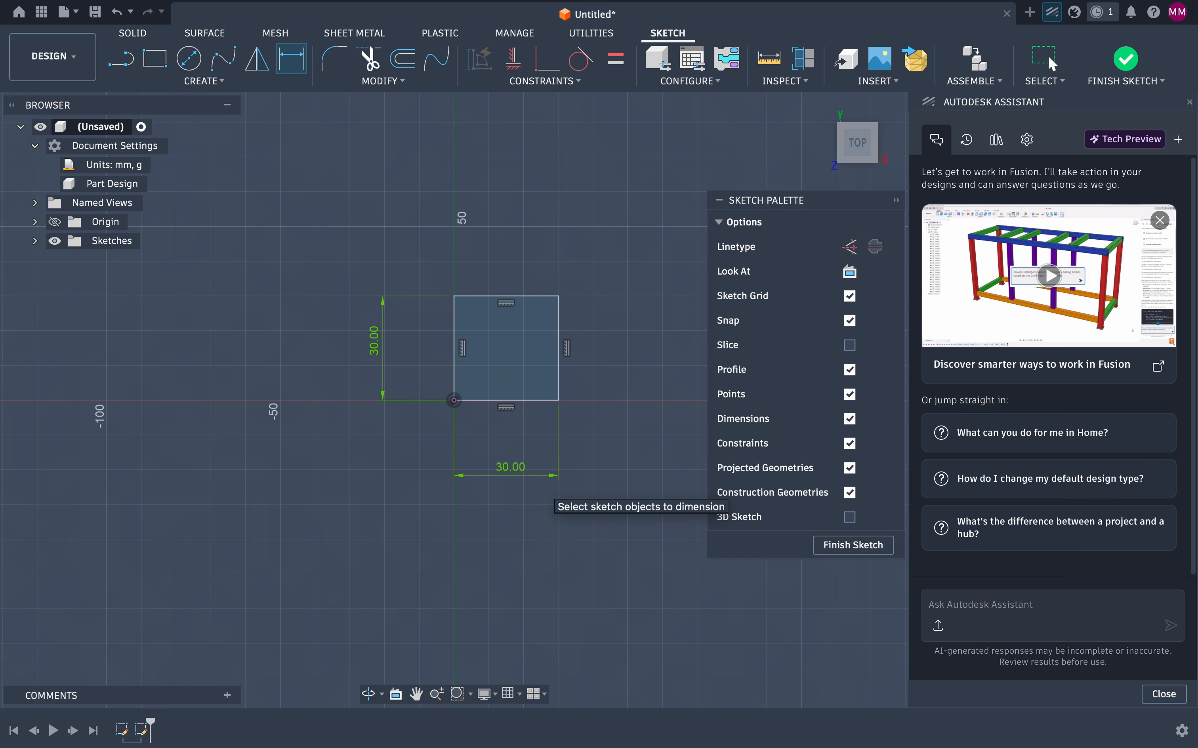
Delete the dimension on the rectangle's bottom edge
{"action": "key", "text": "Escape"}
{"action": "left_click", "coordinate": [506, 474]}
{"action": "key", "text": "Delete"}
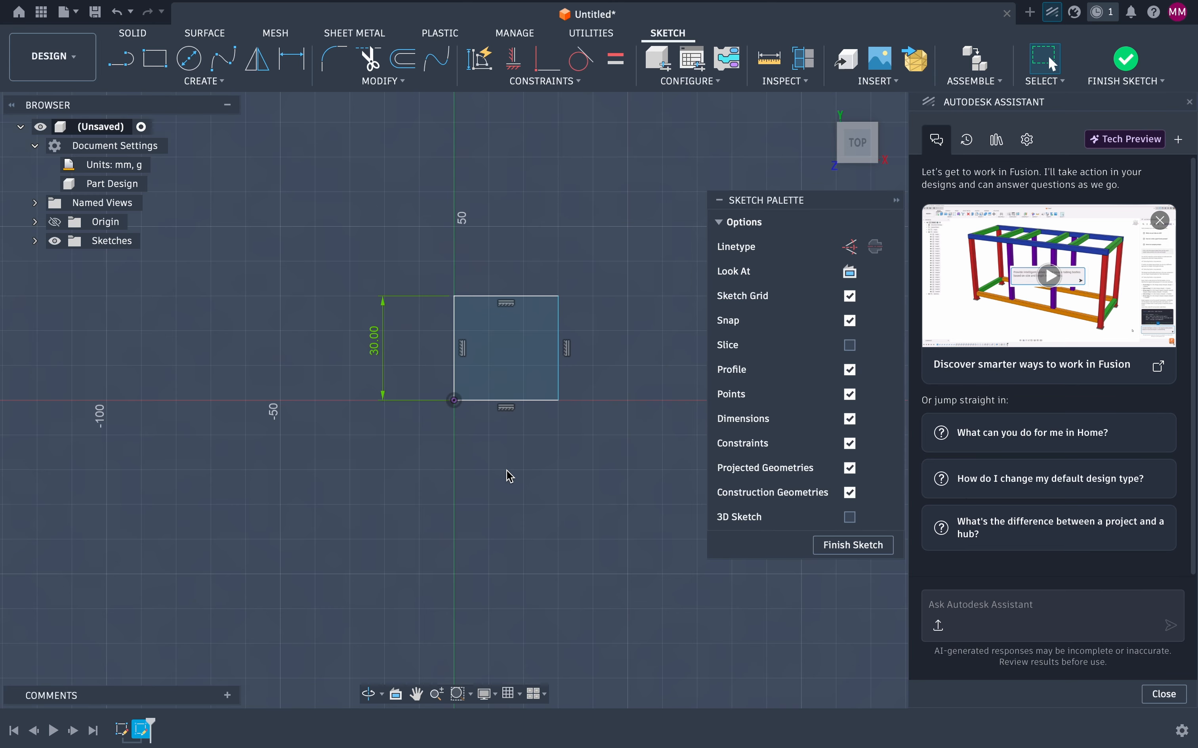
Apply an Equal constraint between the rectangle's left and bottom edges and finish the sketch
{"action": "left_click", "coordinate": [543, 83]}
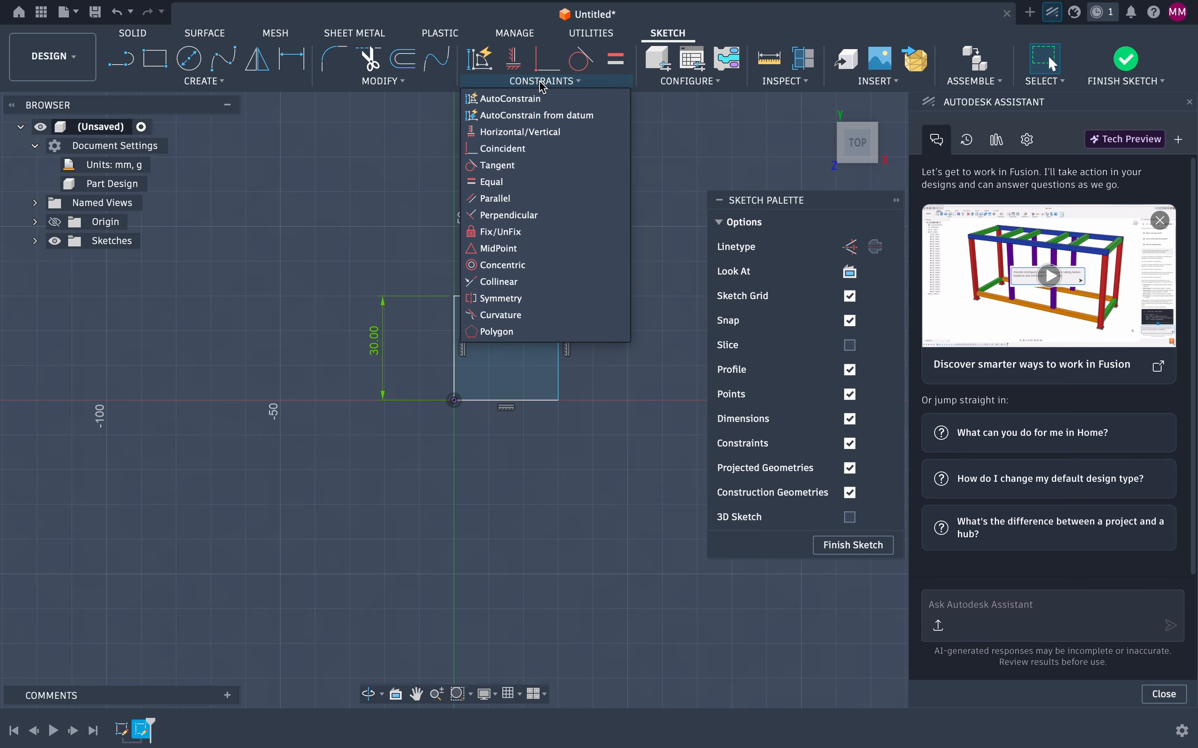
{"action": "left_click", "coordinate": [528, 183]}
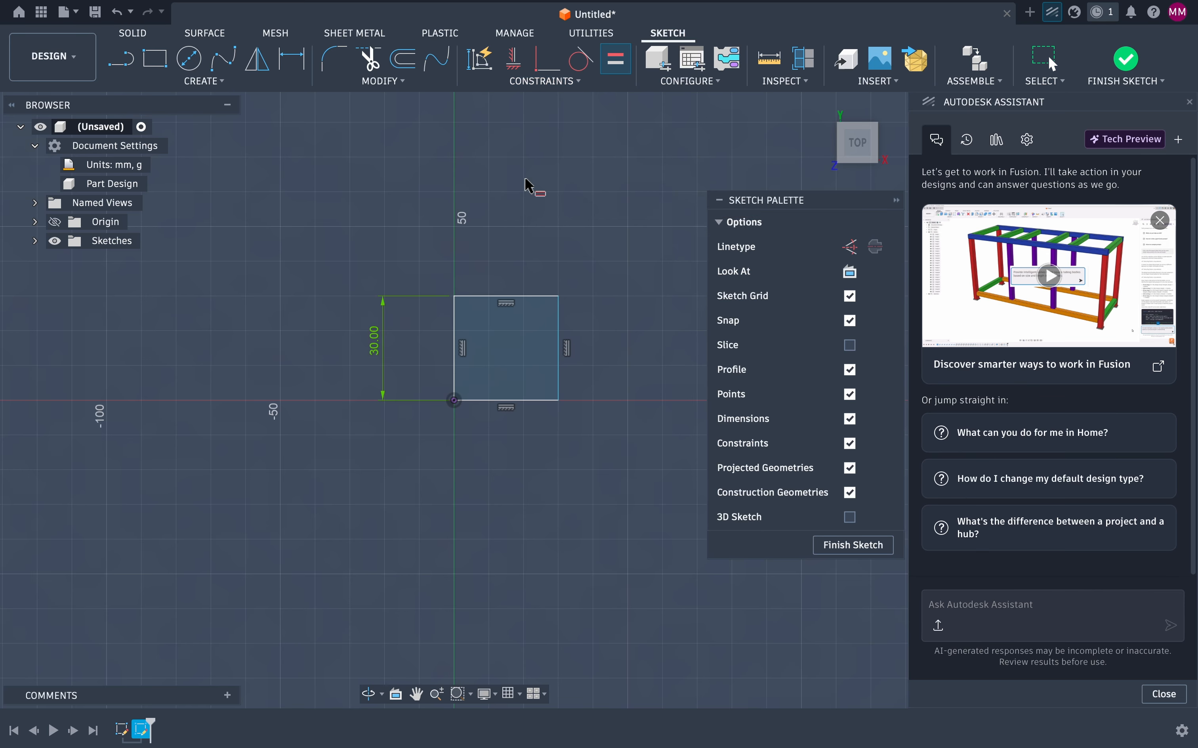
{"action": "left_click", "coordinate": [459, 336]}
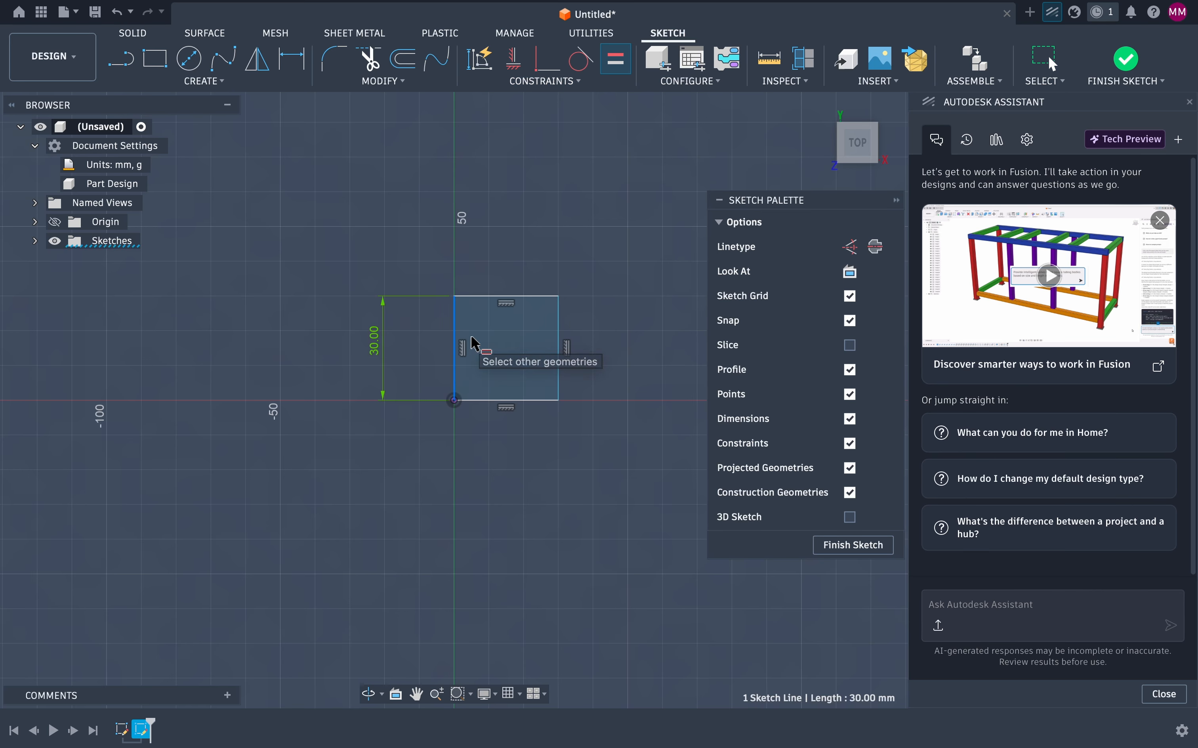
{"action": "left_click", "coordinate": [519, 401]}
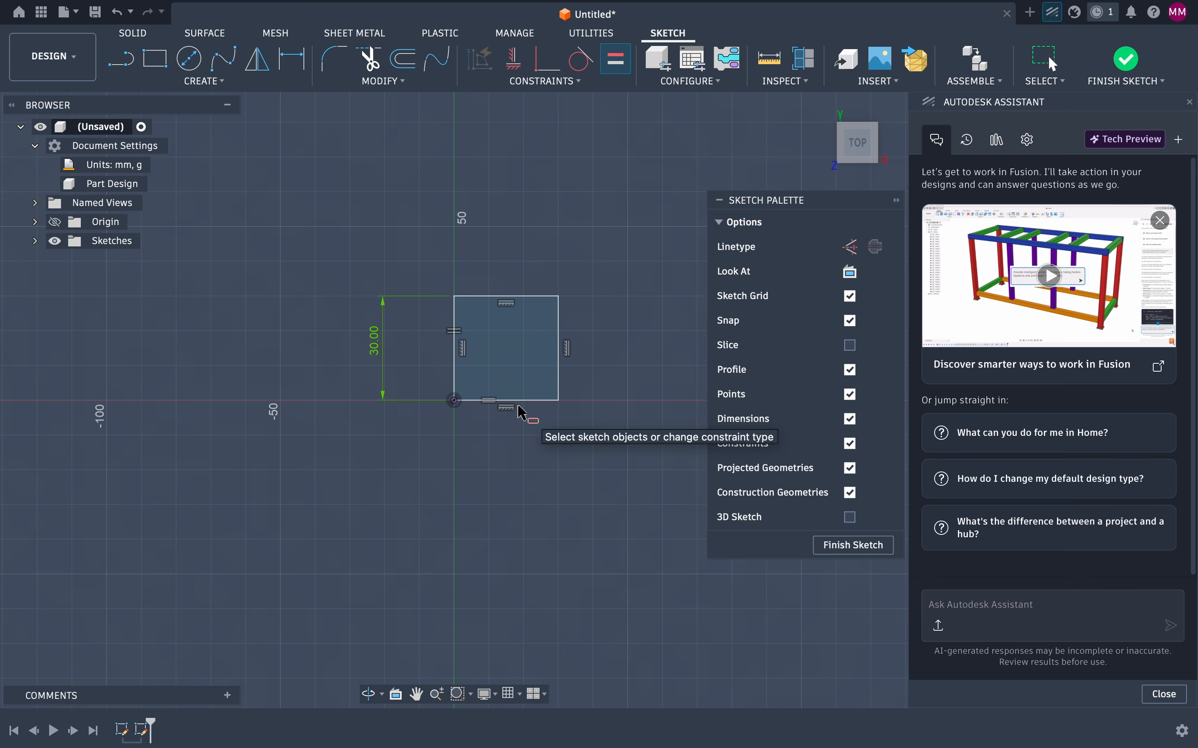
{"action": "key", "text": "Escape"}
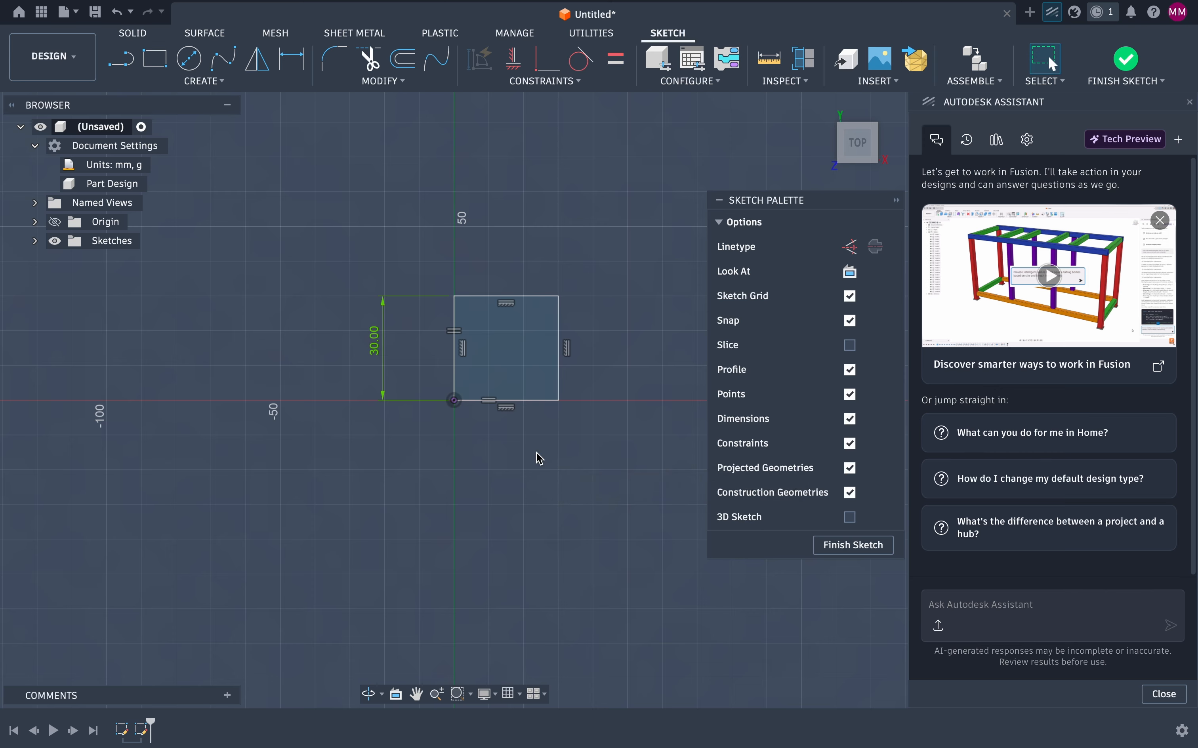
{"action": "left_click", "coordinate": [853, 544]}
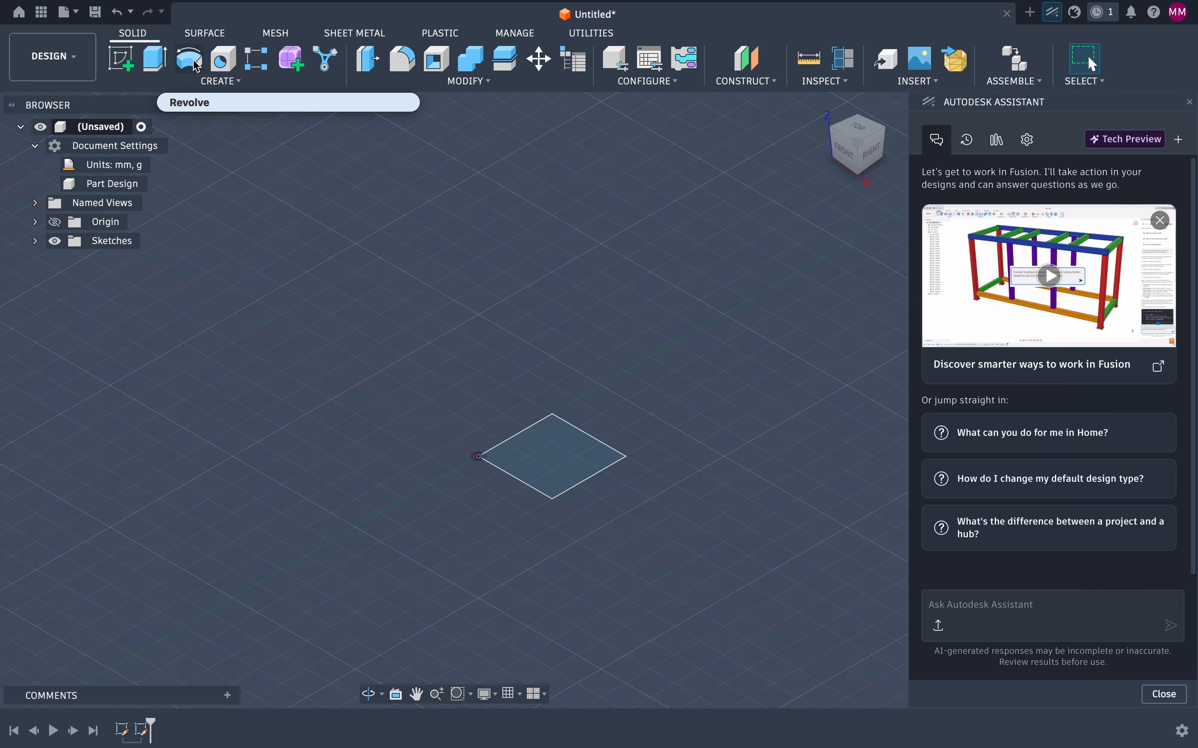
Extrude the square profile 30 mm on one side as a new body
{"action": "left_click", "coordinate": [157, 64]}
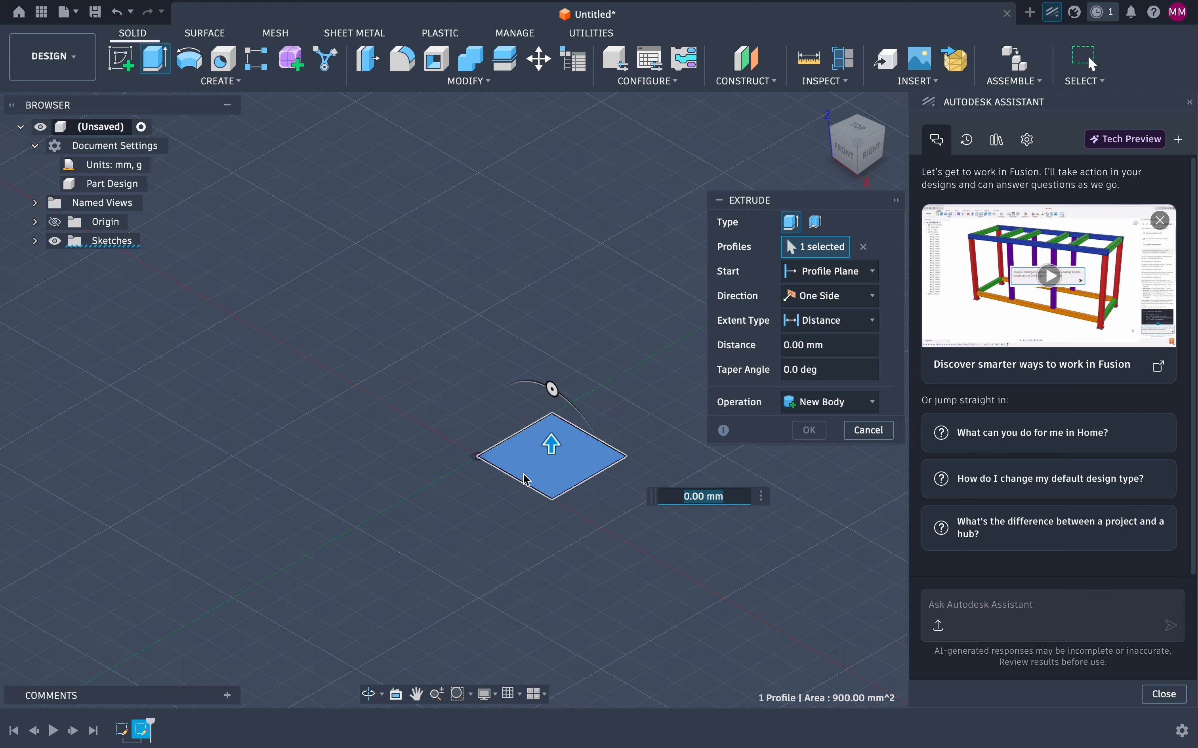
{"action": "left_click", "coordinate": [550, 483]}
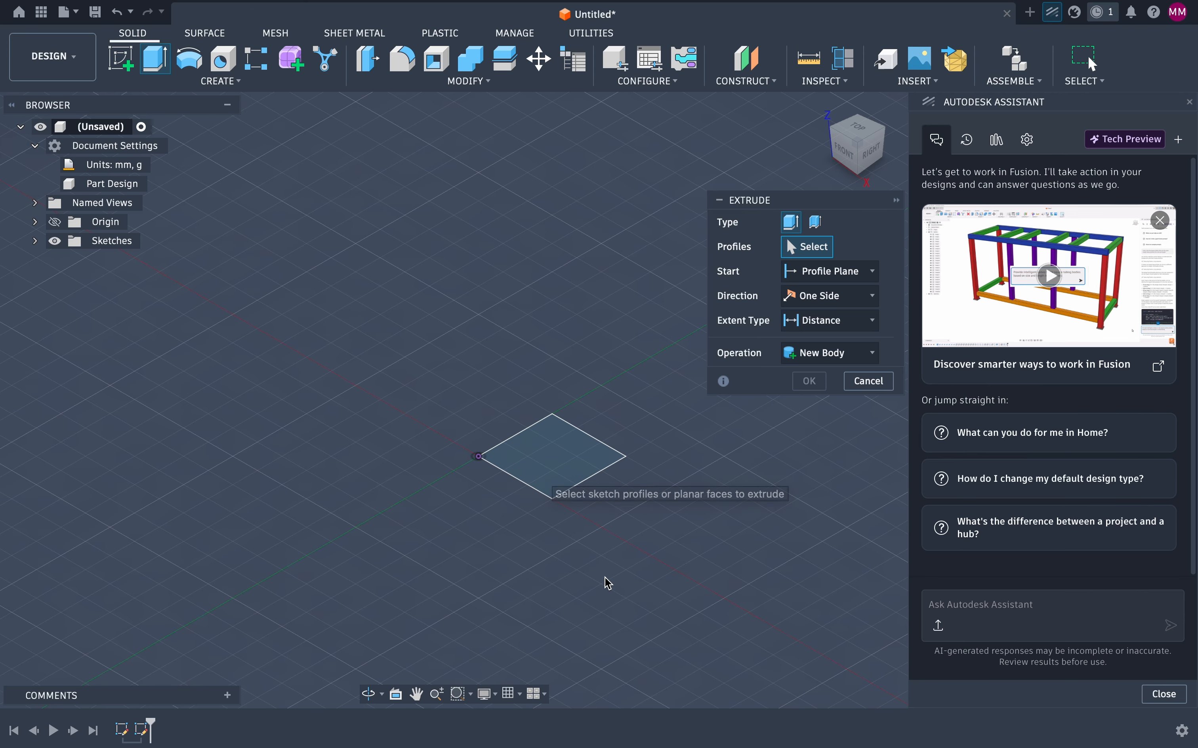
{"action": "left_click", "coordinate": [553, 483]}
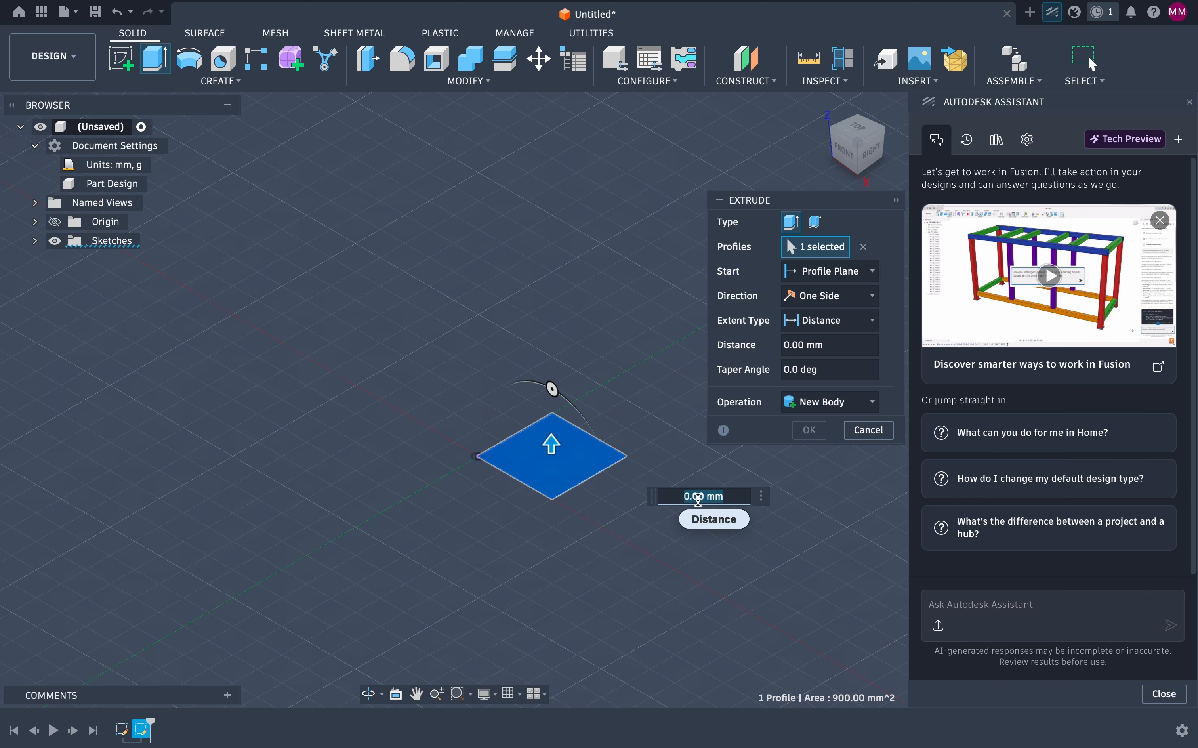
{"action": "type", "text": "30"}
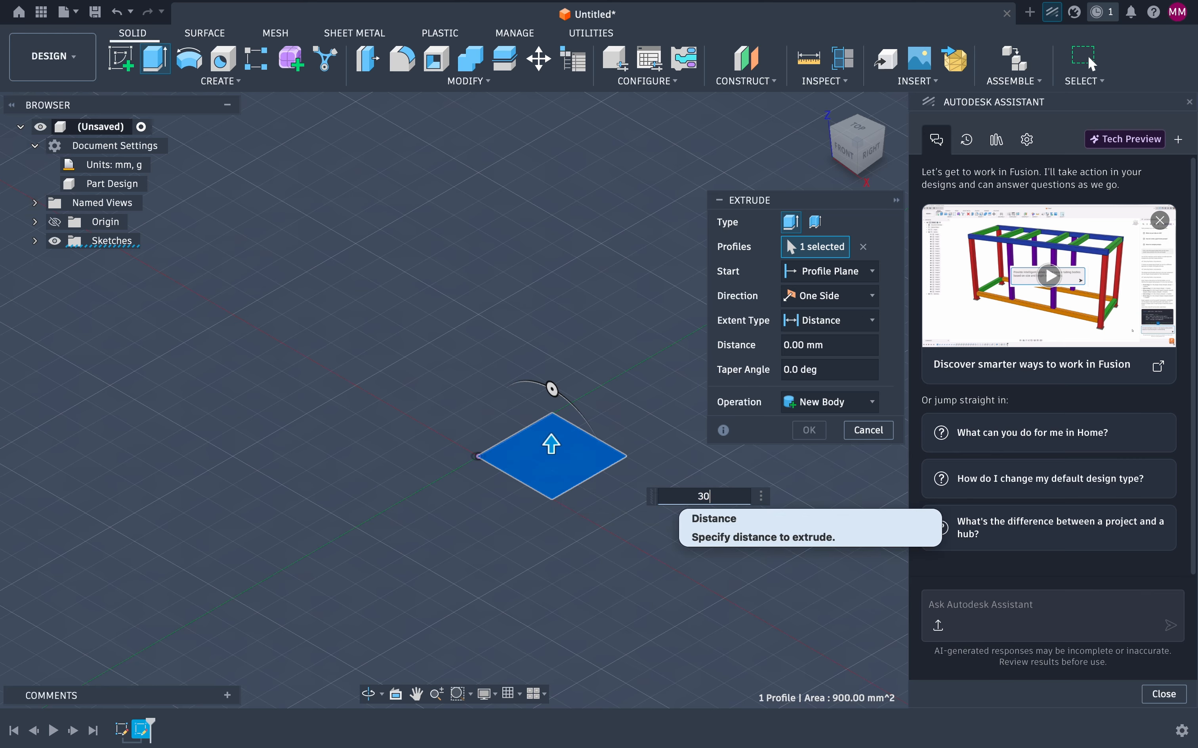
{"action": "key", "text": "Return"}
{"action": "key", "text": "Return"}
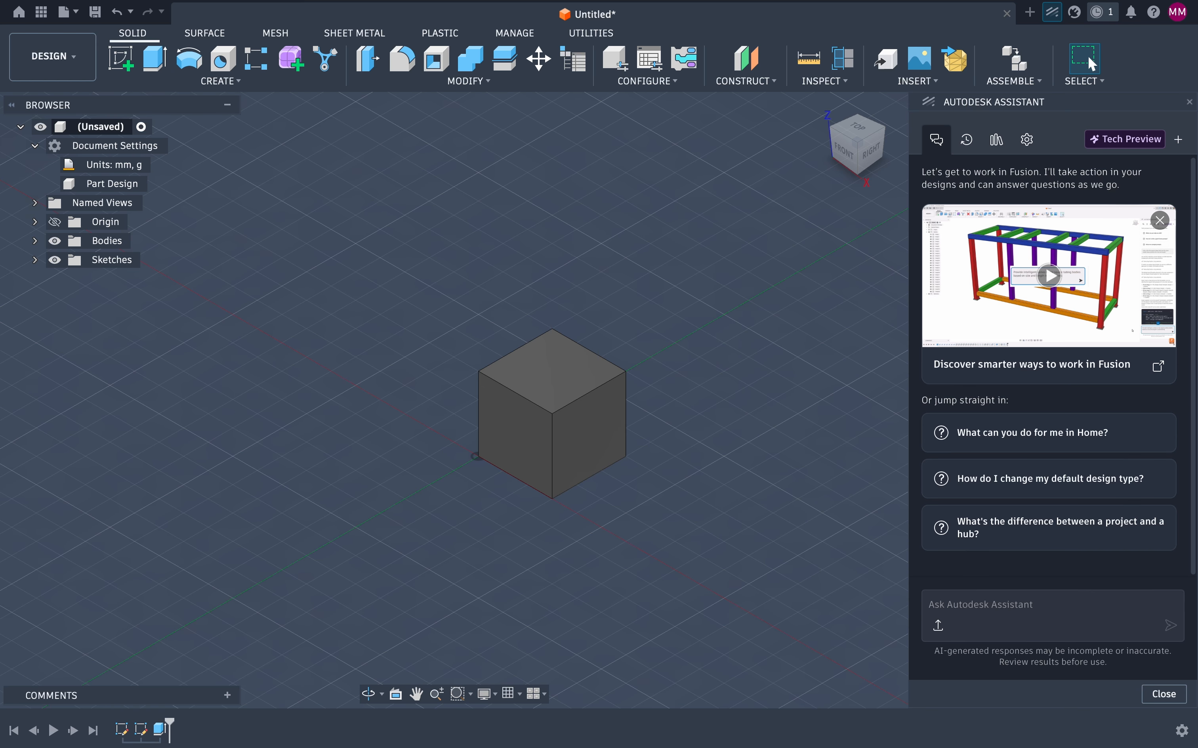
Undo the extrusion and the finishing of the sketch to return to sketch editing
{"action": "right_click", "coordinate": [643, 501]}
{"action": "left_click", "coordinate": [569, 500]}
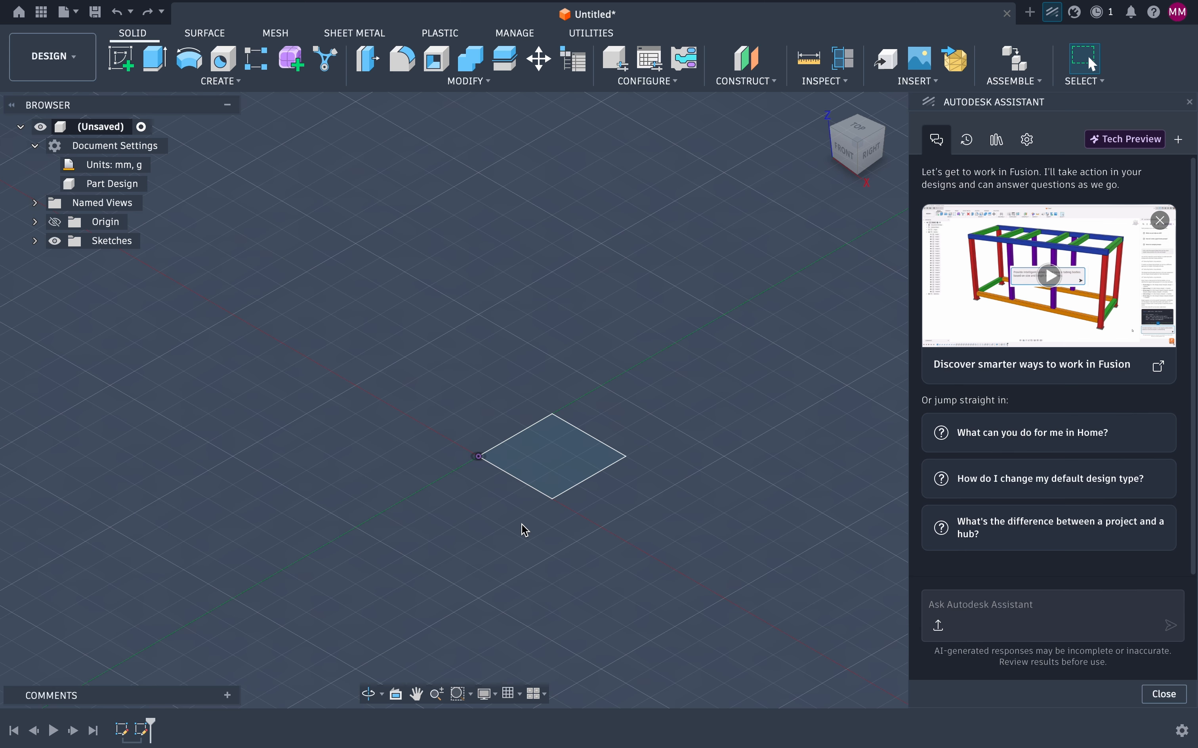
{"action": "key", "text": "super+z"}
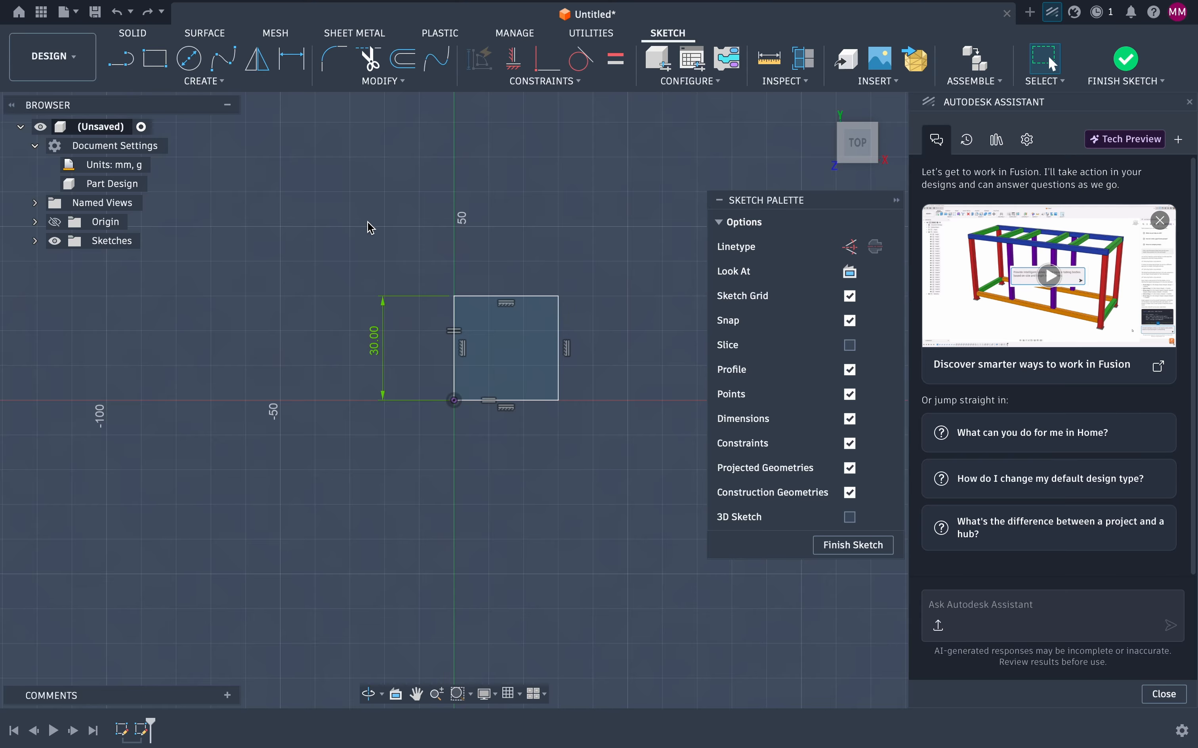
Try to apply the Equal constraint again to the square's left and bottom edges, then finish the sketch
{"action": "left_click", "coordinate": [551, 82]}
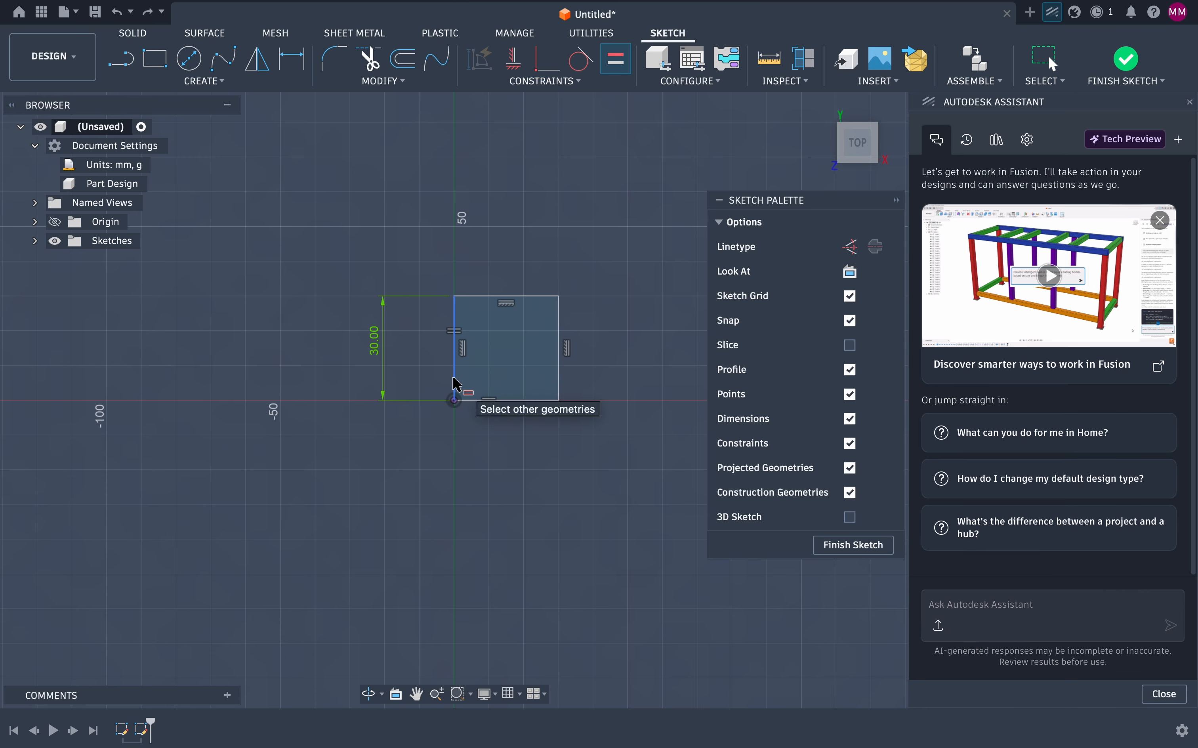
{"action": "left_click", "coordinate": [532, 402]}
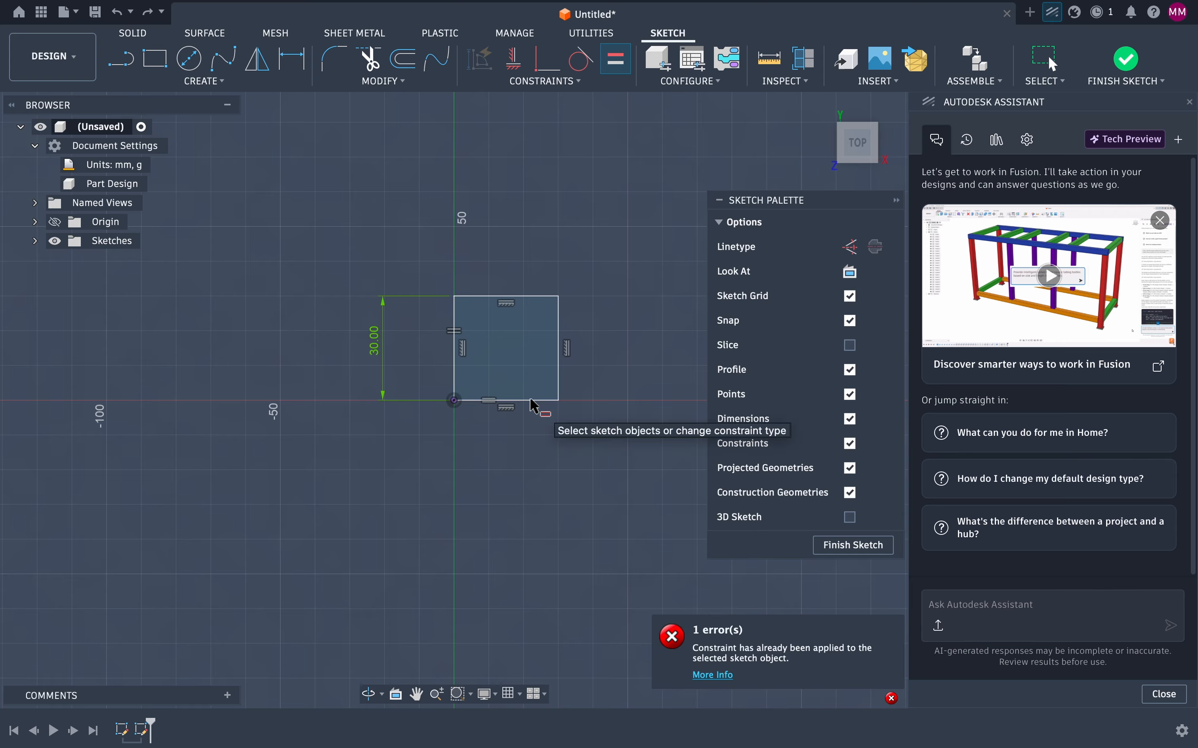
{"action": "mouse_move", "coordinate": [892, 698]}
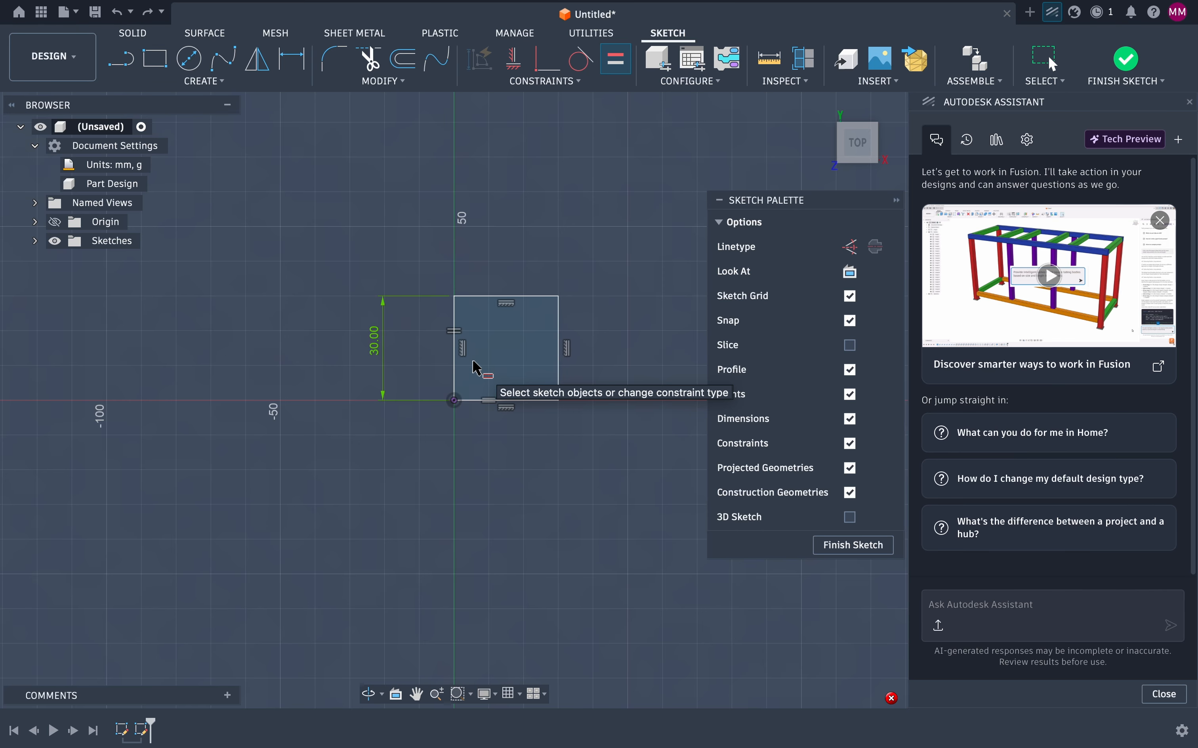
{"action": "key", "text": "Escape"}
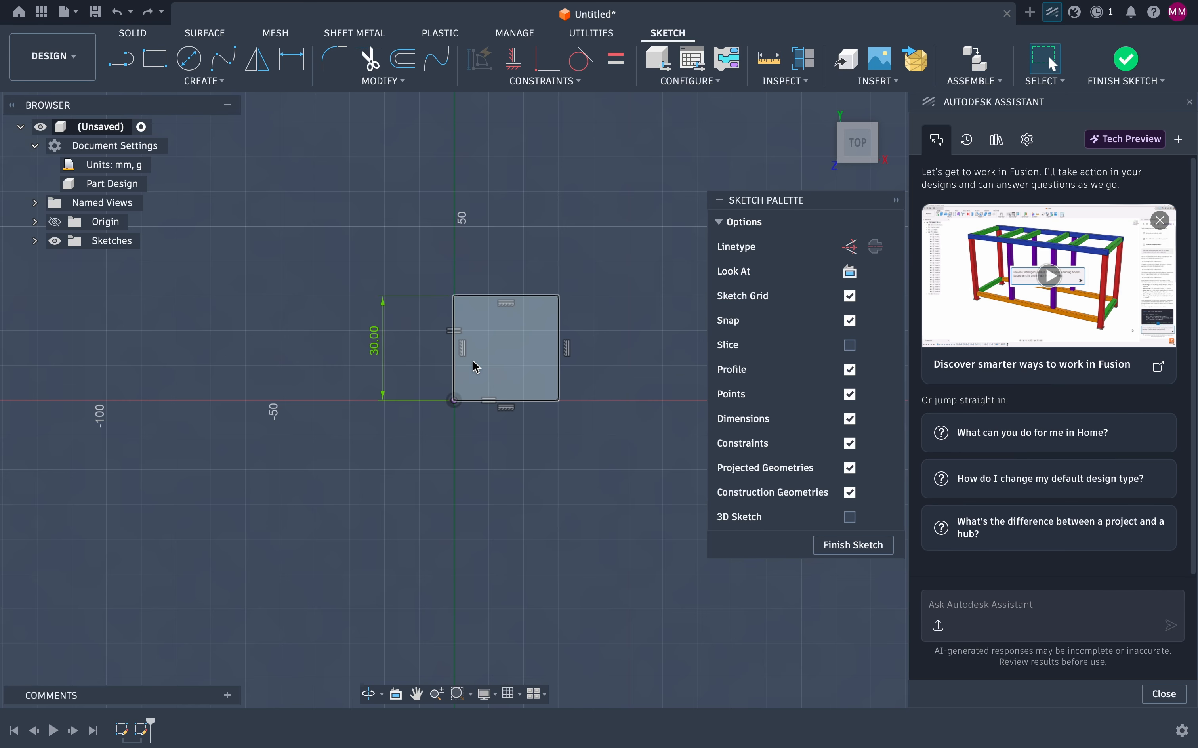
{"action": "left_click", "coordinate": [827, 545]}
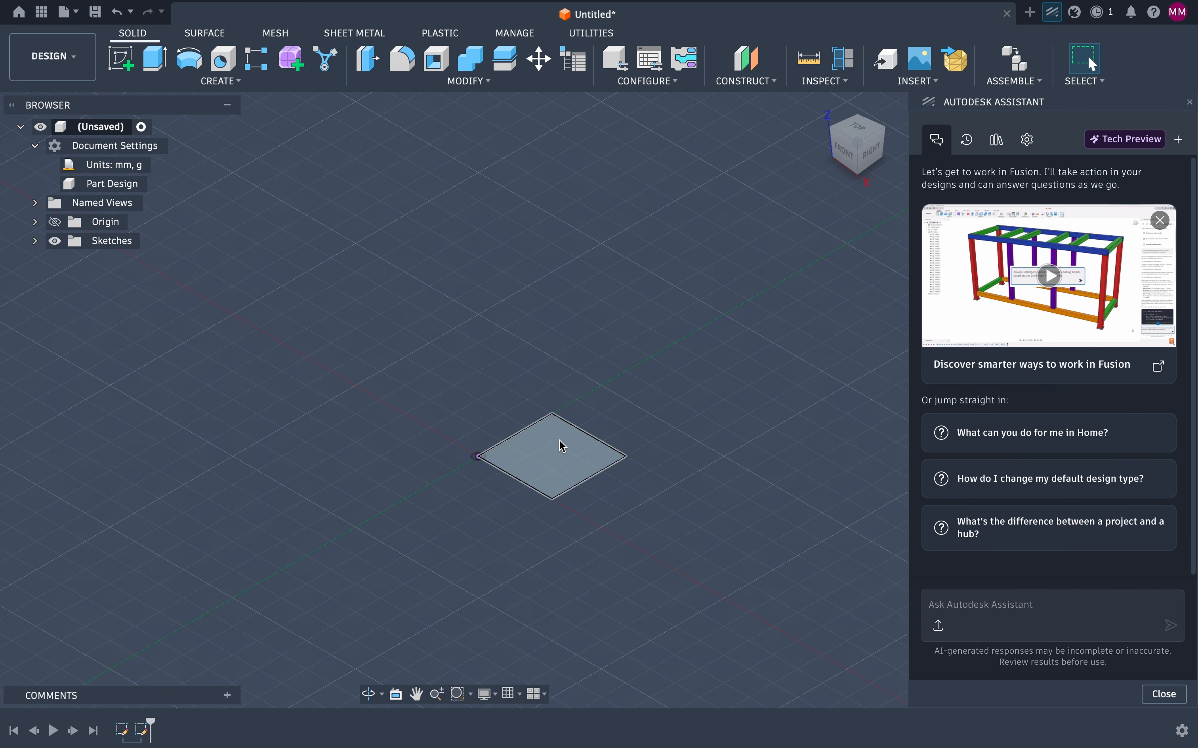
Extrude the finished square sketch profile 30 mm into a solid cube
{"action": "left_click", "coordinate": [564, 449]}
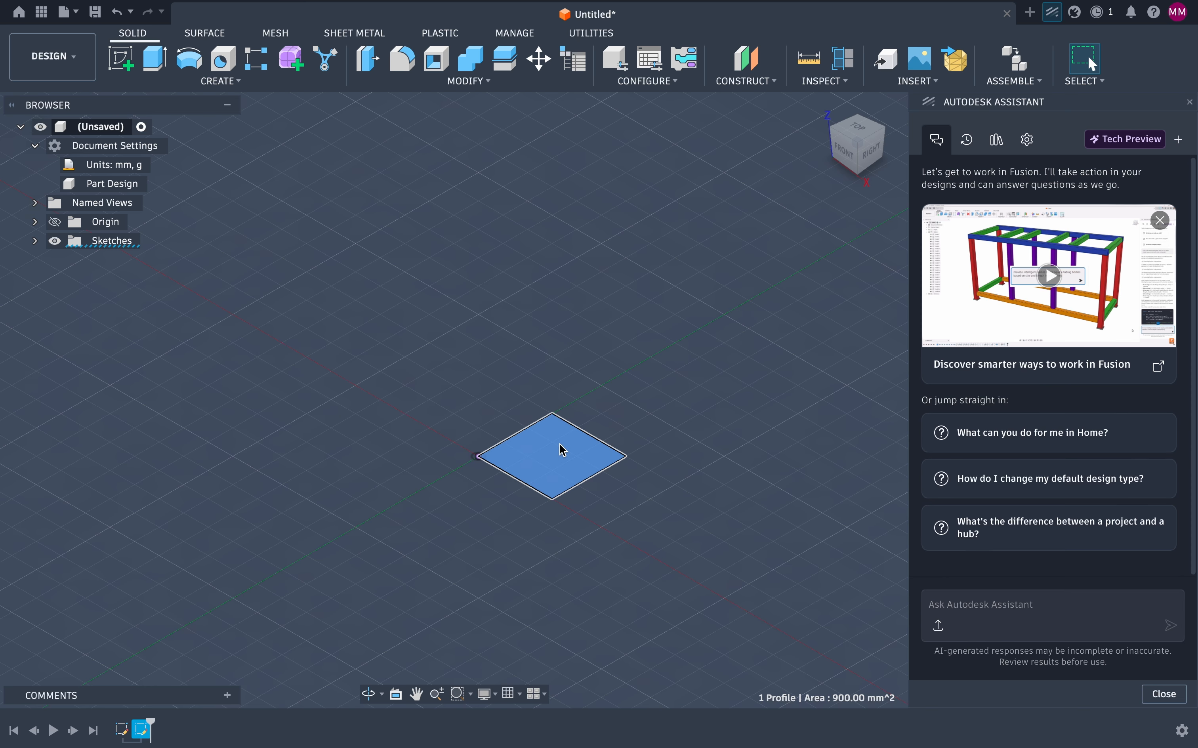
{"action": "left_click", "coordinate": [163, 65]}
{"action": "type", "text": "30"}
{"action": "key", "text": "Return"}
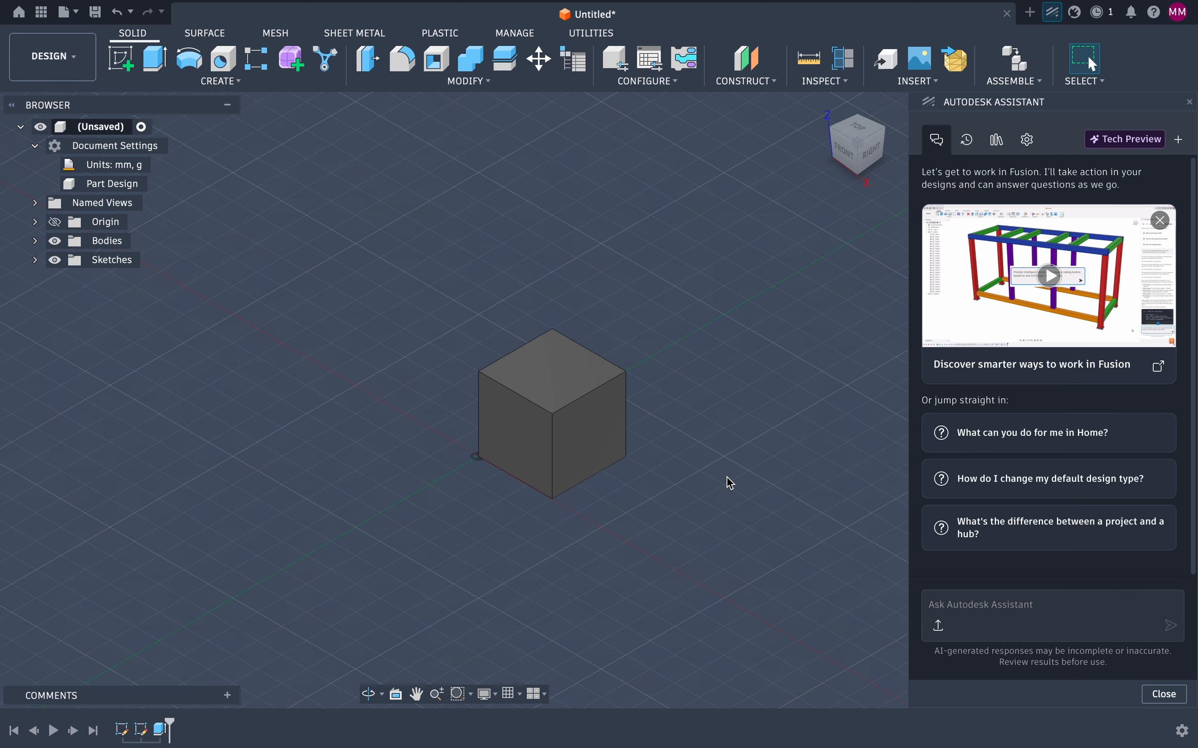
{"action": "left_click_drag", "start_coordinate": [725, 478], "coordinate": [668, 535]}
{"action": "right_click_drag", "start_coordinate": [672, 529], "coordinate": [560, 555]}
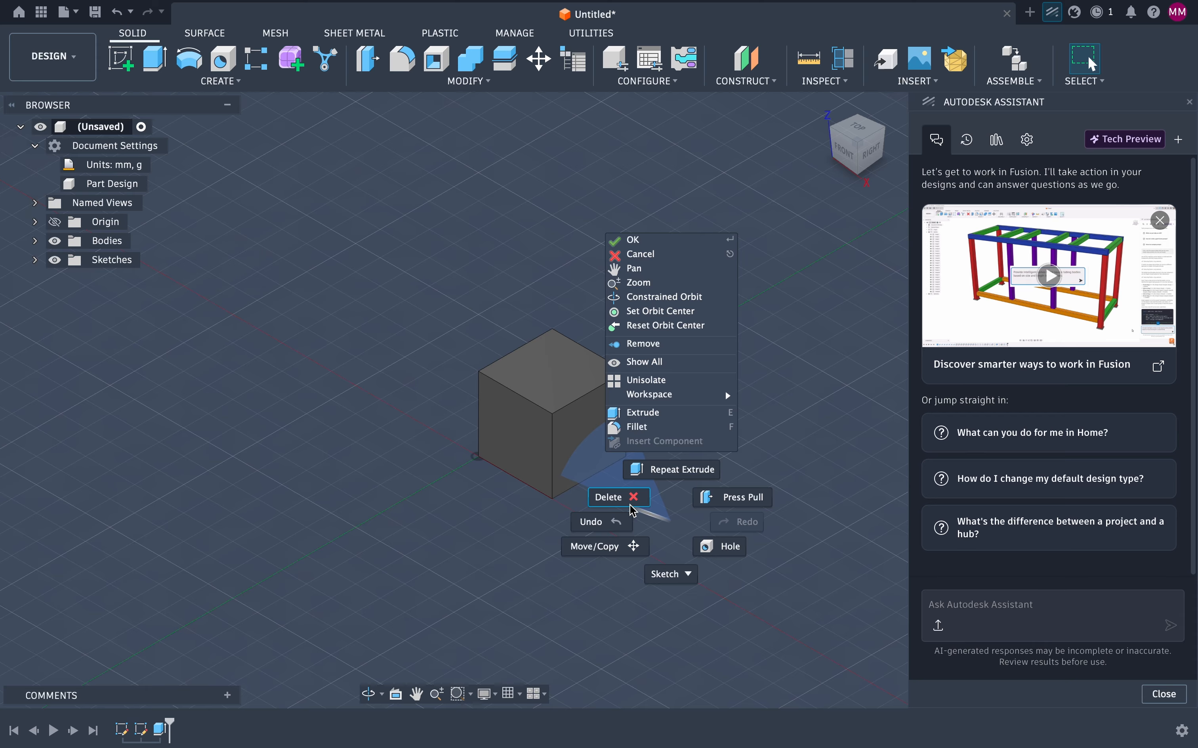
{"action": "left_click", "coordinate": [670, 521]}
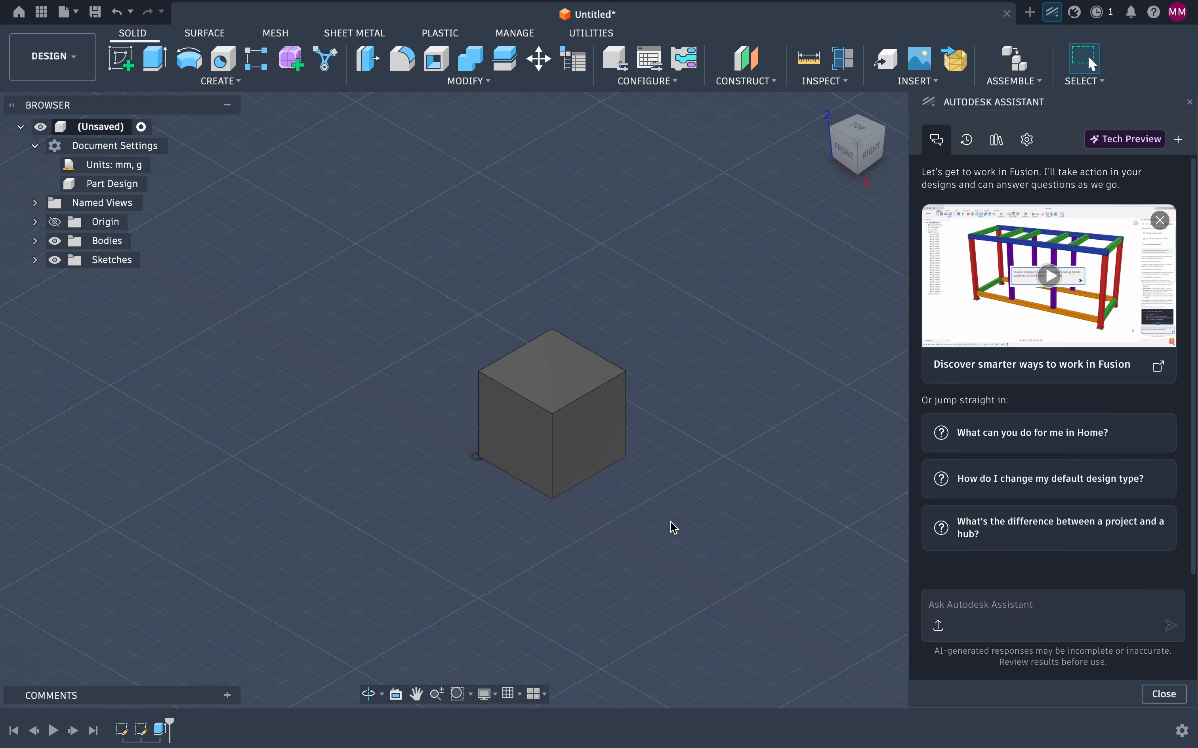